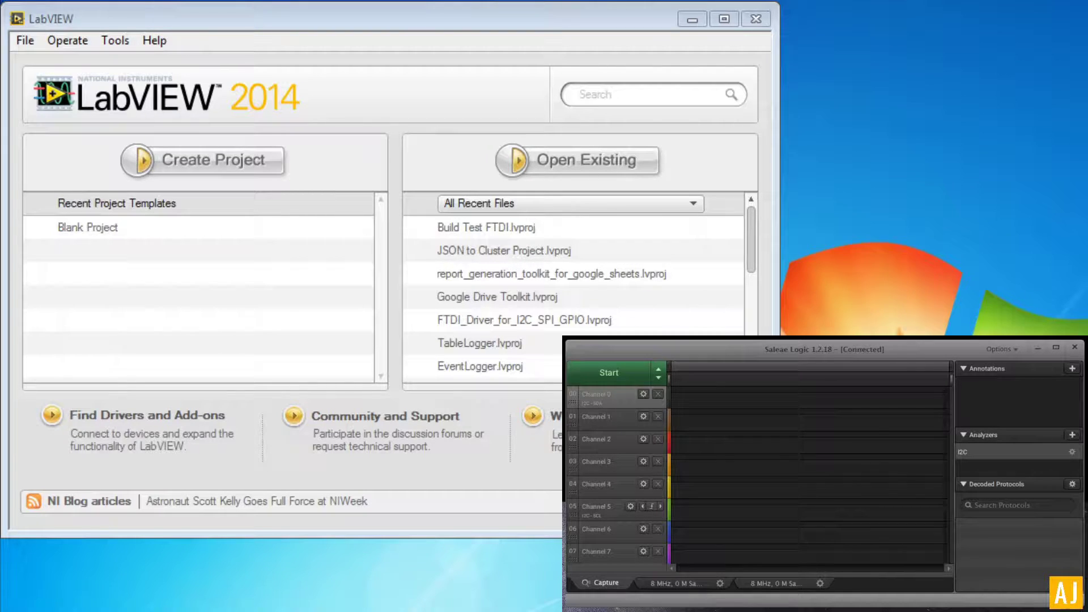
# Open the Example Finder from the Help menu and move its window up and left.
pyautogui.click(149, 41)
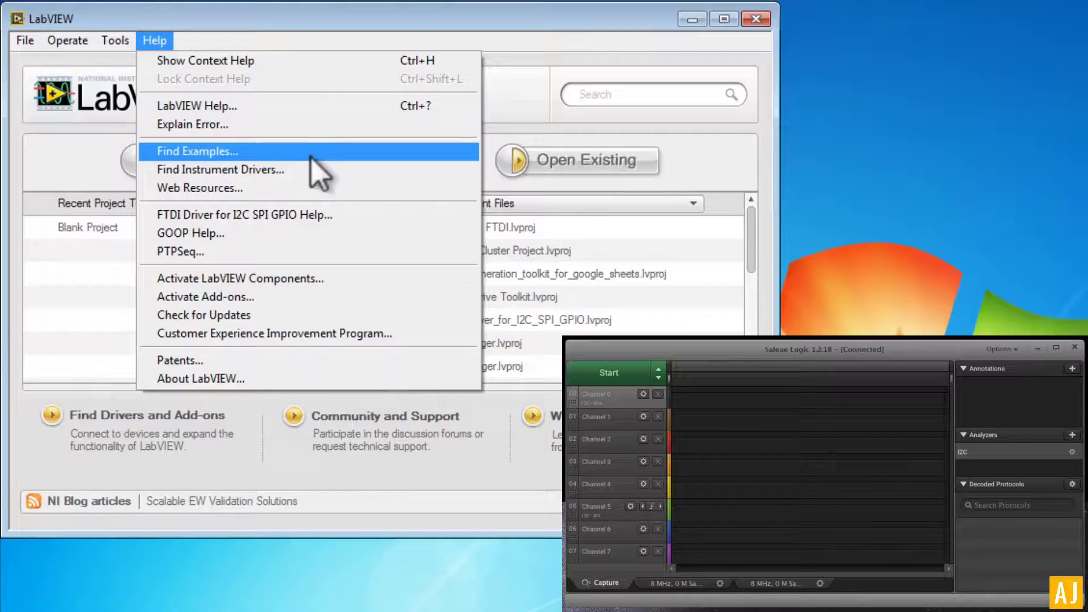
pyautogui.click(197, 151)
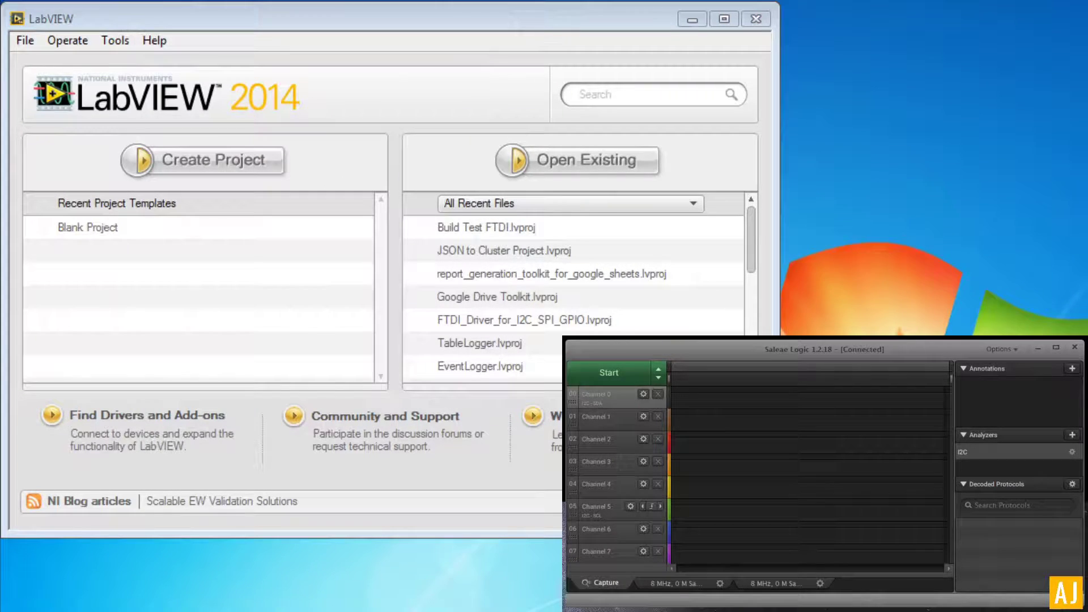
pyautogui.moveTo(862, 182); pyautogui.dragTo(417, 29)
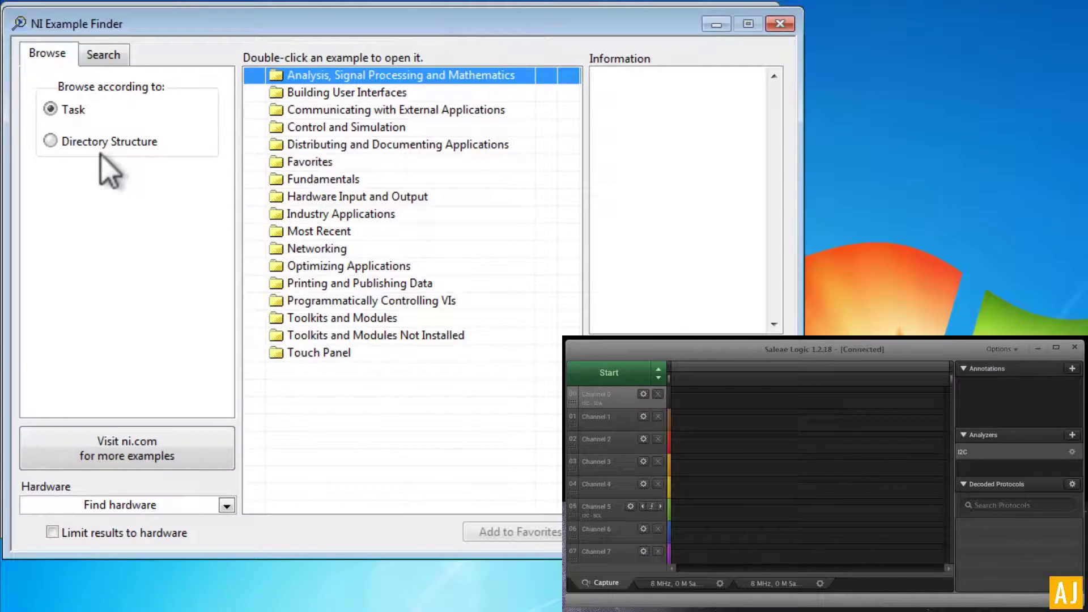
# Browse by Directory Structure to AJ > FTDI Driver for I2C SPI GPIO > Examples and open Example_FT4222H_I2C_Master_Write.vi.
pyautogui.click(94, 145)
pyautogui.doubleClick(292, 93)
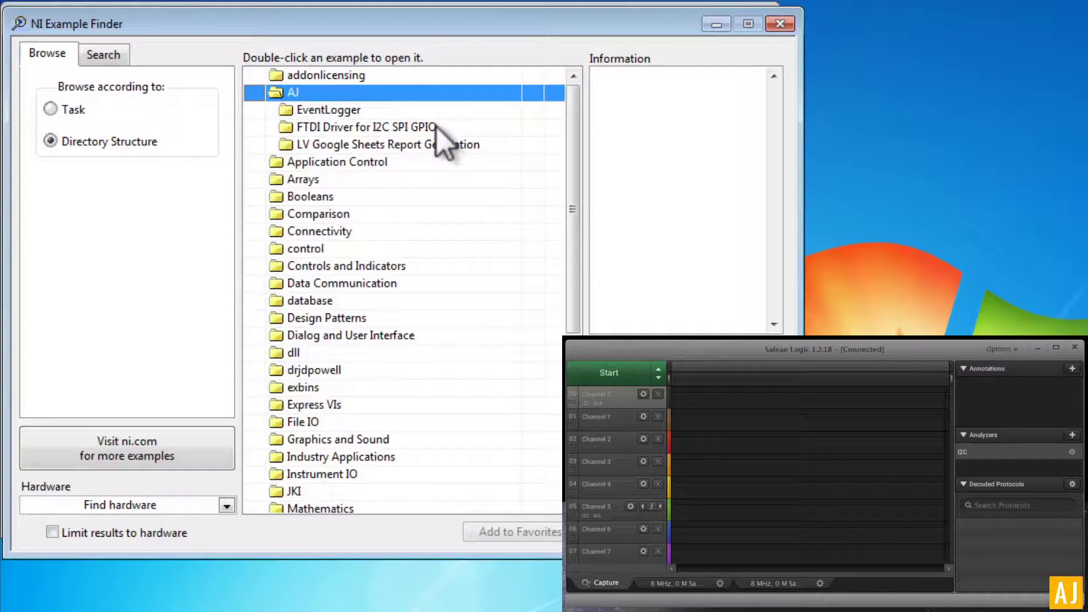
pyautogui.doubleClick(436, 128)
pyautogui.doubleClick(475, 145)
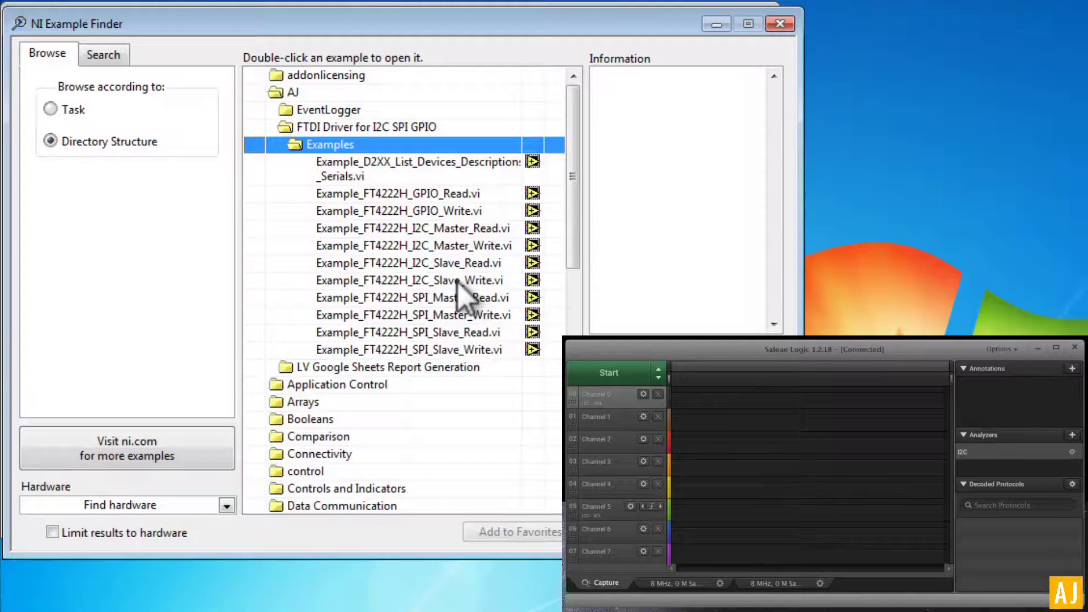
pyautogui.click(474, 246)
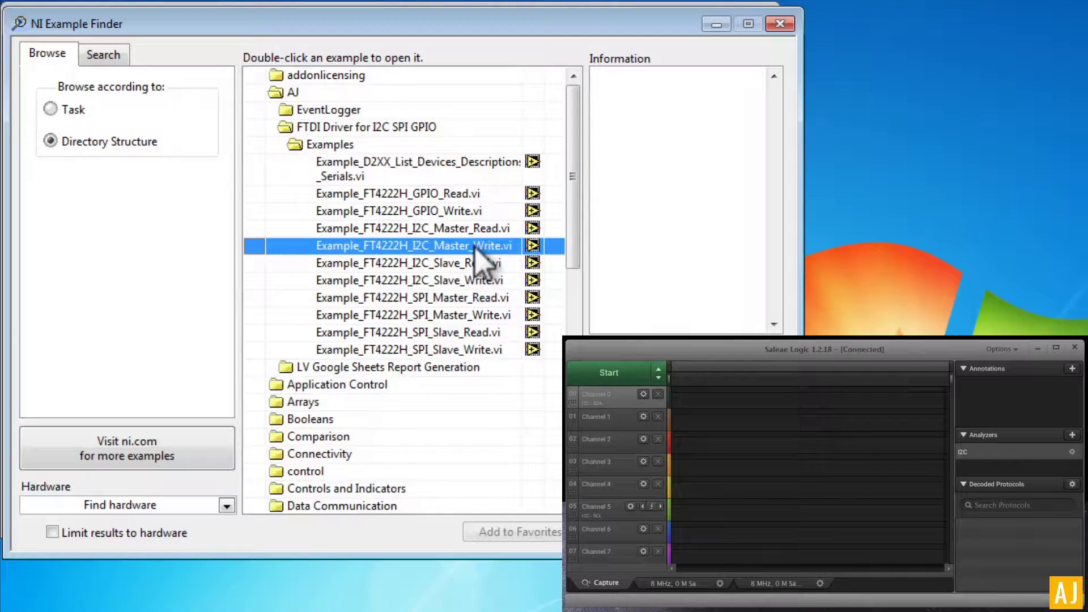
pyautogui.doubleClick(475, 246)
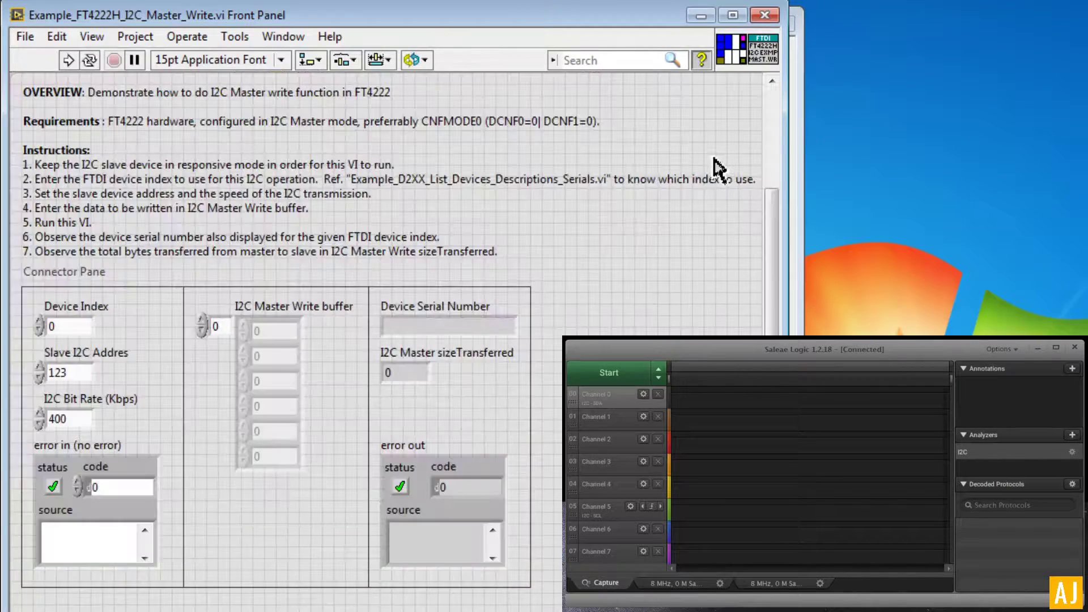
pyautogui.click(713, 158)
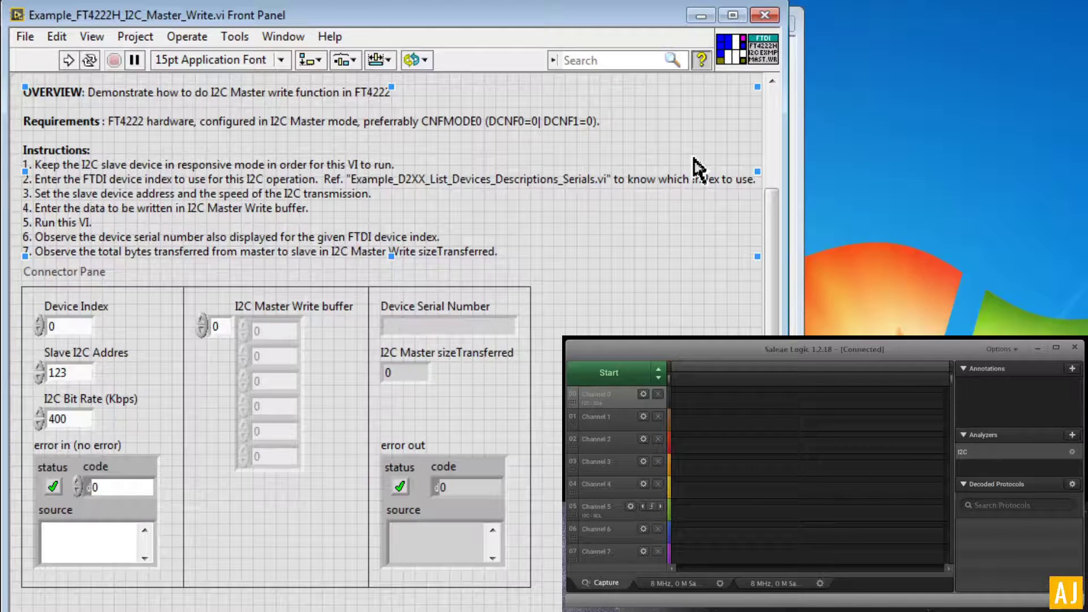
pyautogui.click(134, 340)
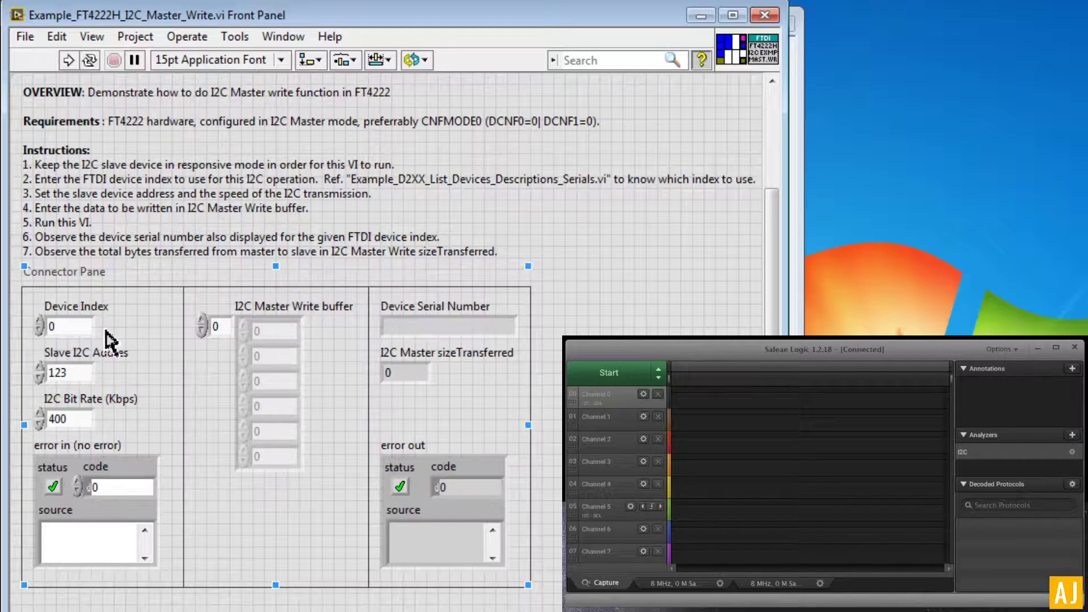
pyautogui.click(72, 327)
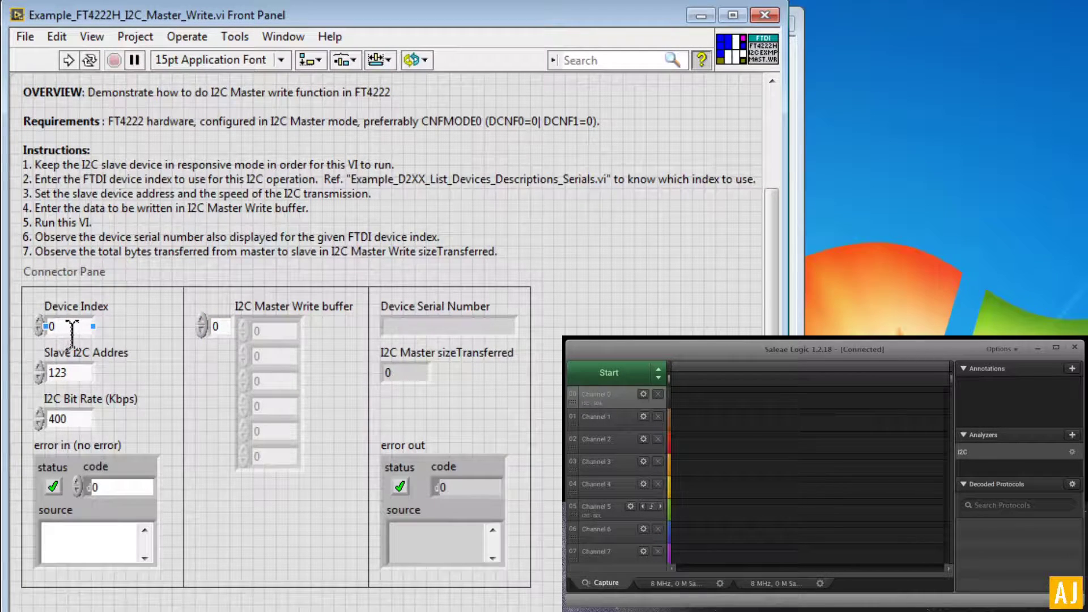
pyautogui.click(190, 251)
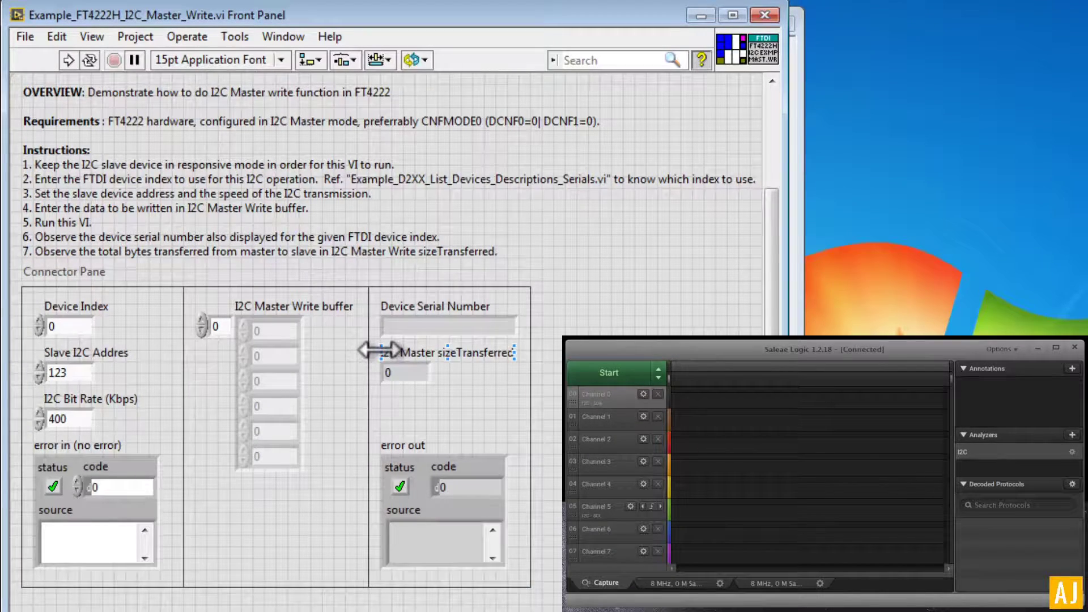
pyautogui.click(99, 384)
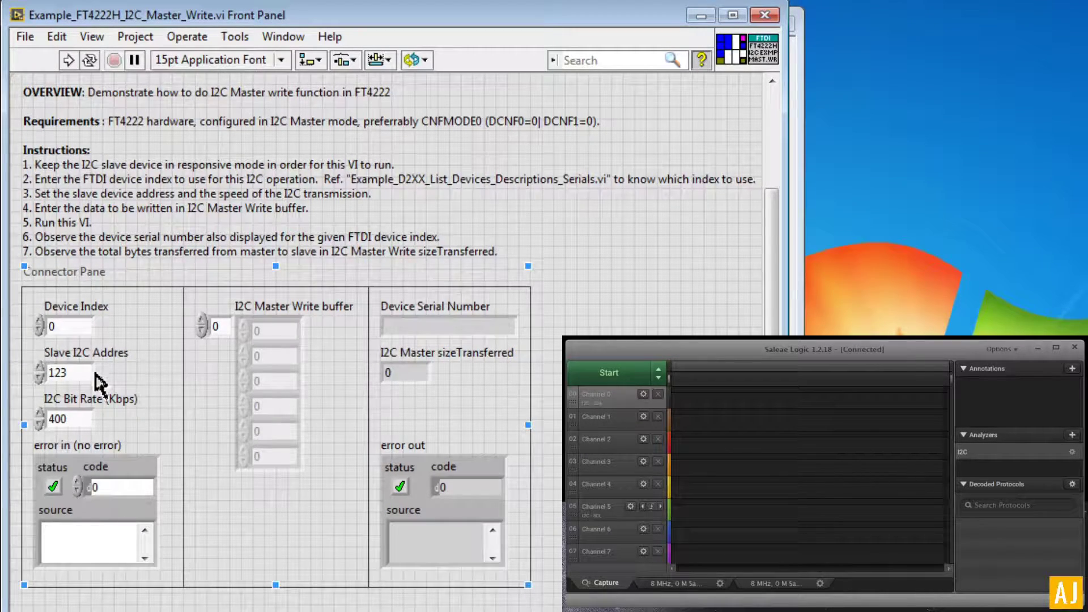
pyautogui.click(48, 332)
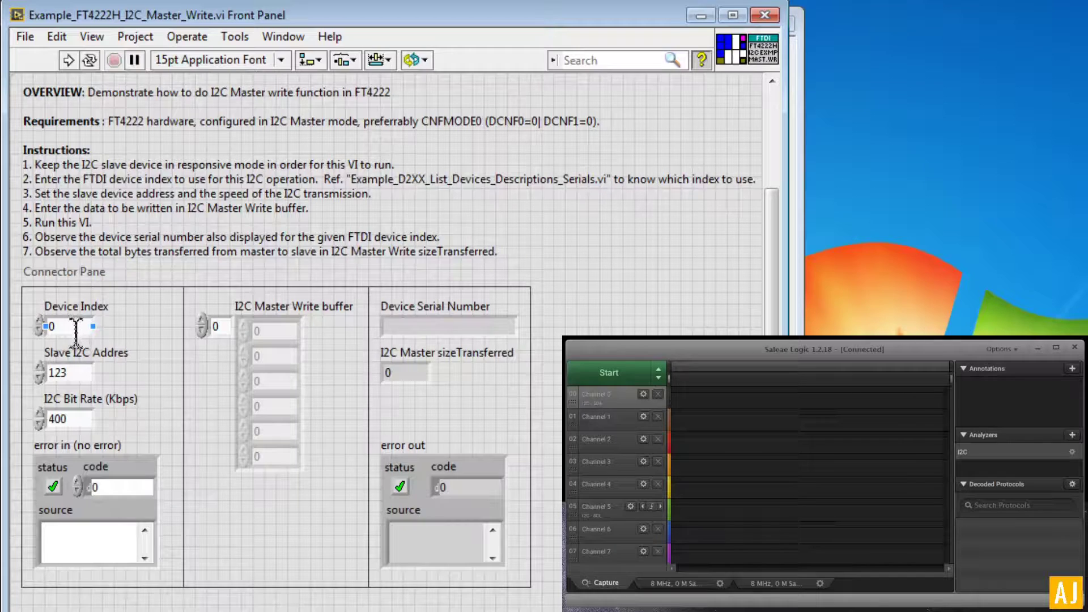
# Set Device Index to 0, correcting a mistyped 1, and enter 7 as the Slave I2C Address.
pyautogui.doubleClick(75, 327)
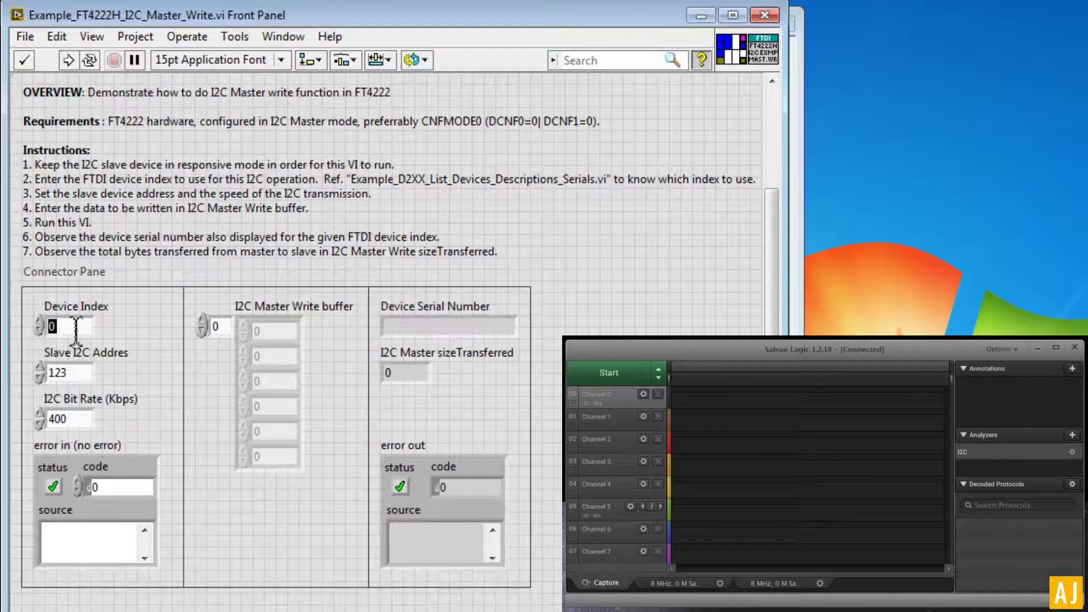
pyautogui.write('1')
pyautogui.press('BackSpace')
pyautogui.write('0')
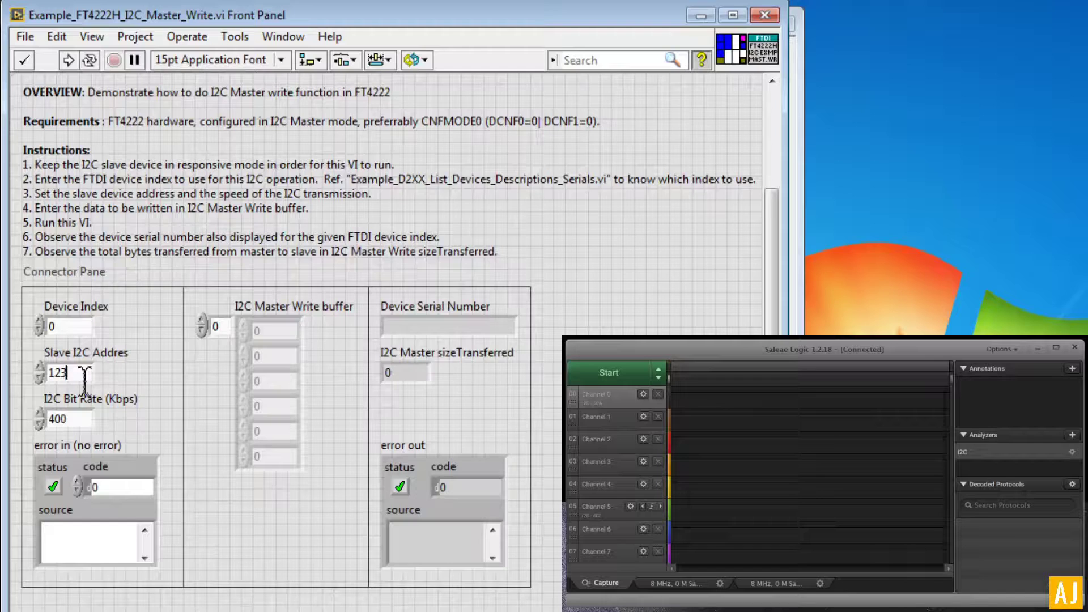
pyautogui.doubleClick(84, 374)
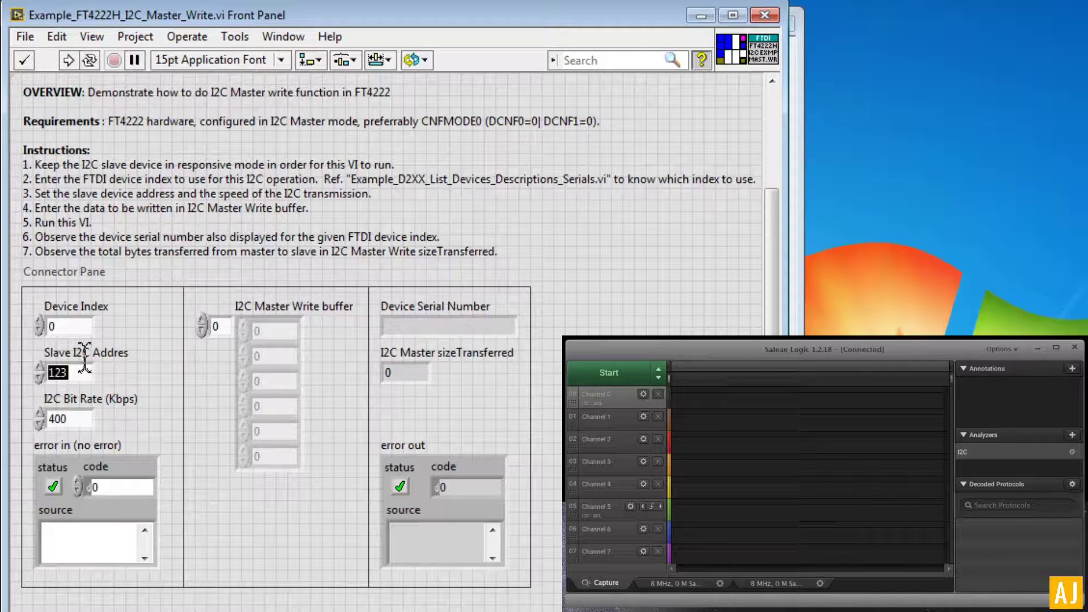
pyautogui.write('7')
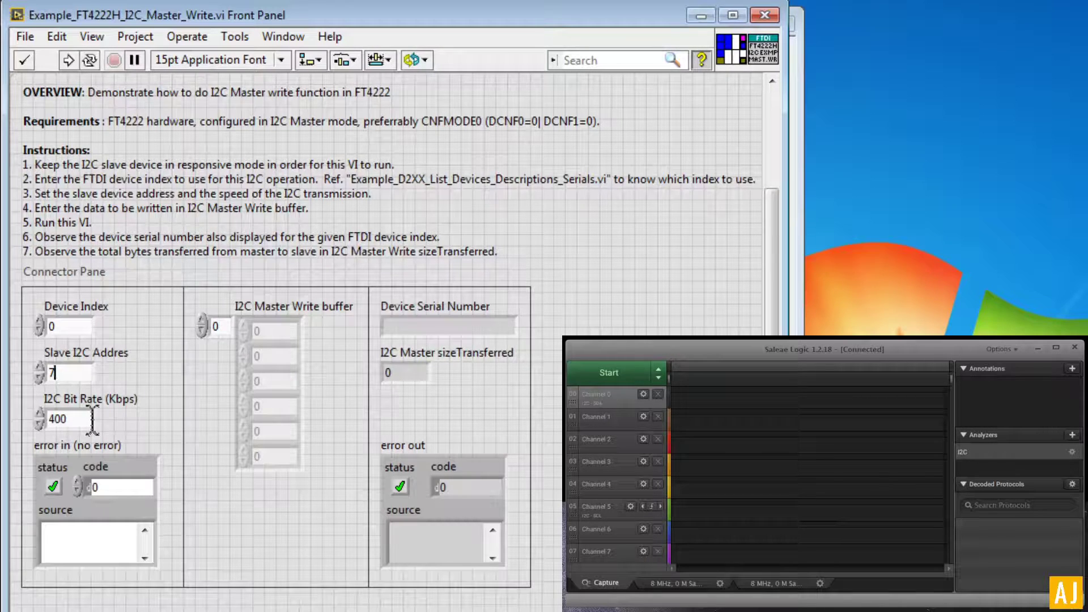
pyautogui.press('Tab')
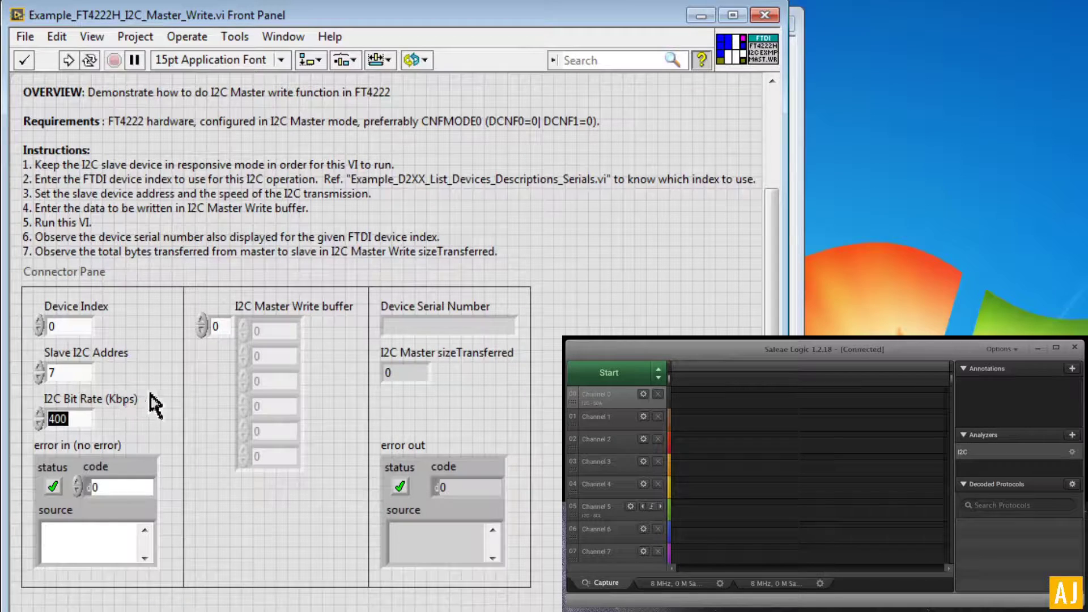
# Type 65, 66 and 67 into the first three write buffer elements and commit the values.
pyautogui.doubleClick(231, 327)
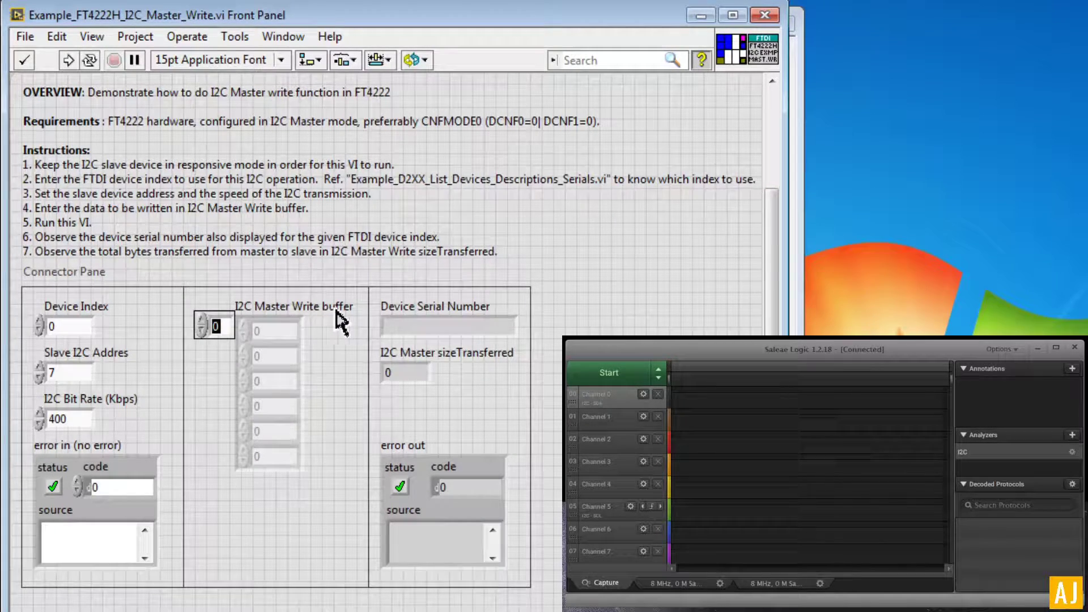
pyautogui.doubleClick(291, 334)
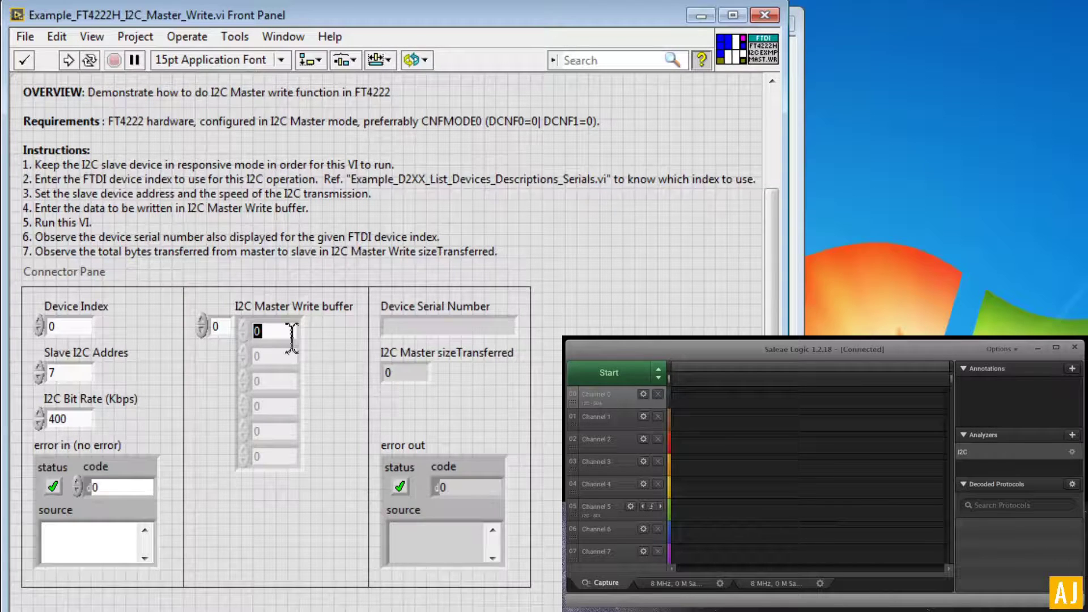
pyautogui.write('65')
pyautogui.doubleClick(266, 356)
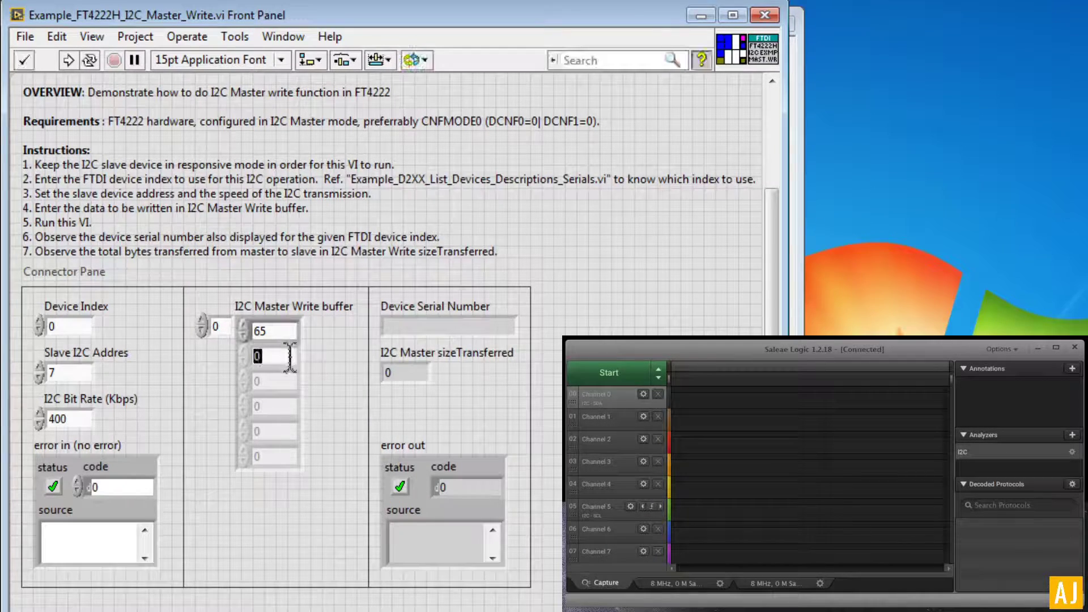
pyautogui.write('66')
pyautogui.doubleClick(286, 383)
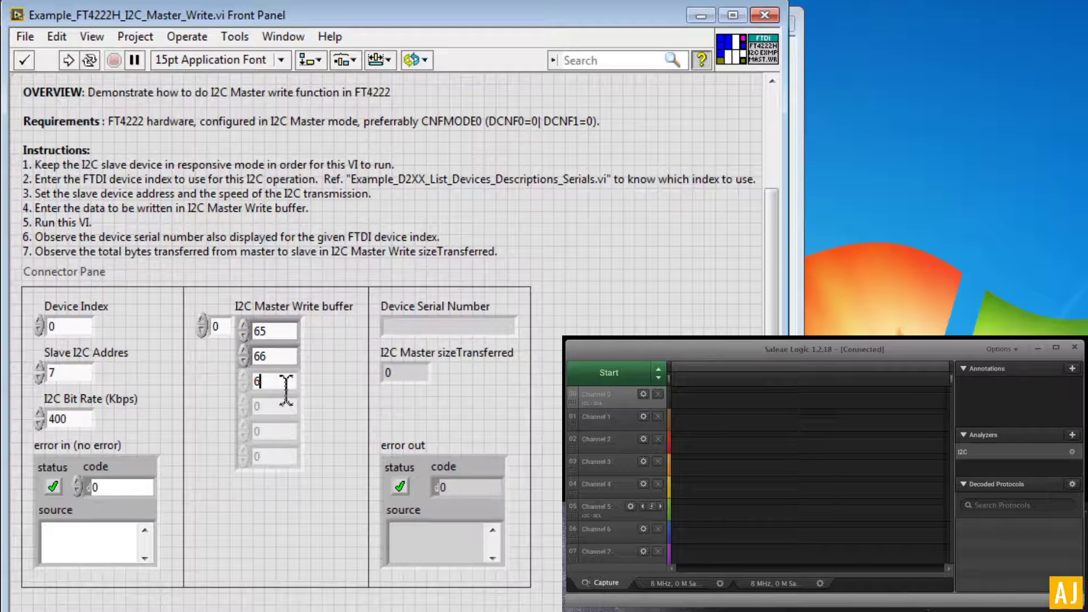
pyautogui.write('67')
pyautogui.click(442, 409)
pyautogui.click(486, 413)
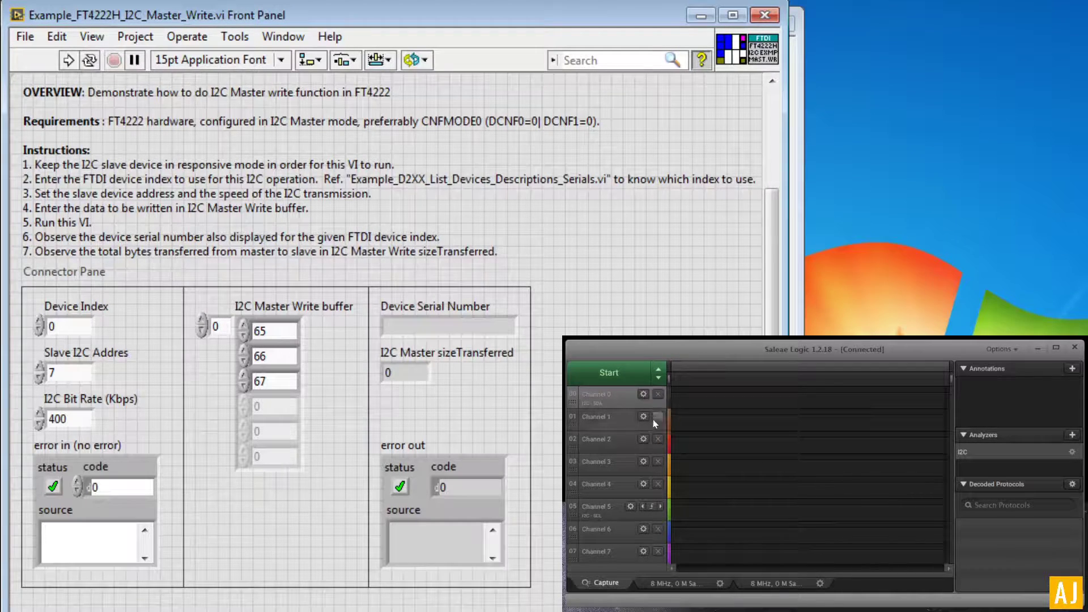
# Review Channel 5's trigger and the speed/duration settings, then start a trigger-waiting capture.
pyautogui.click(657, 507)
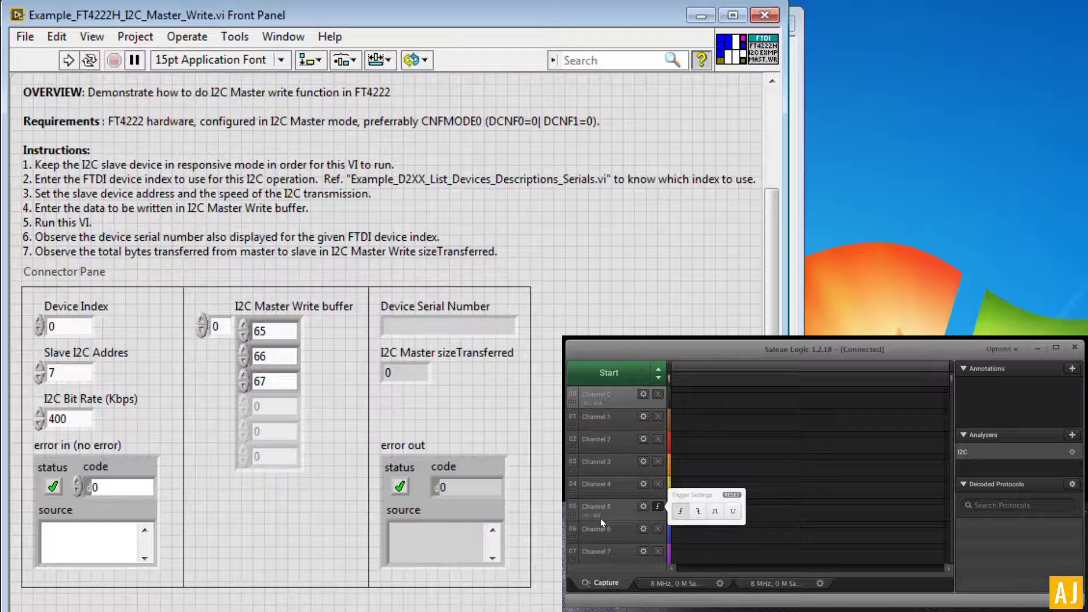
pyautogui.click(660, 377)
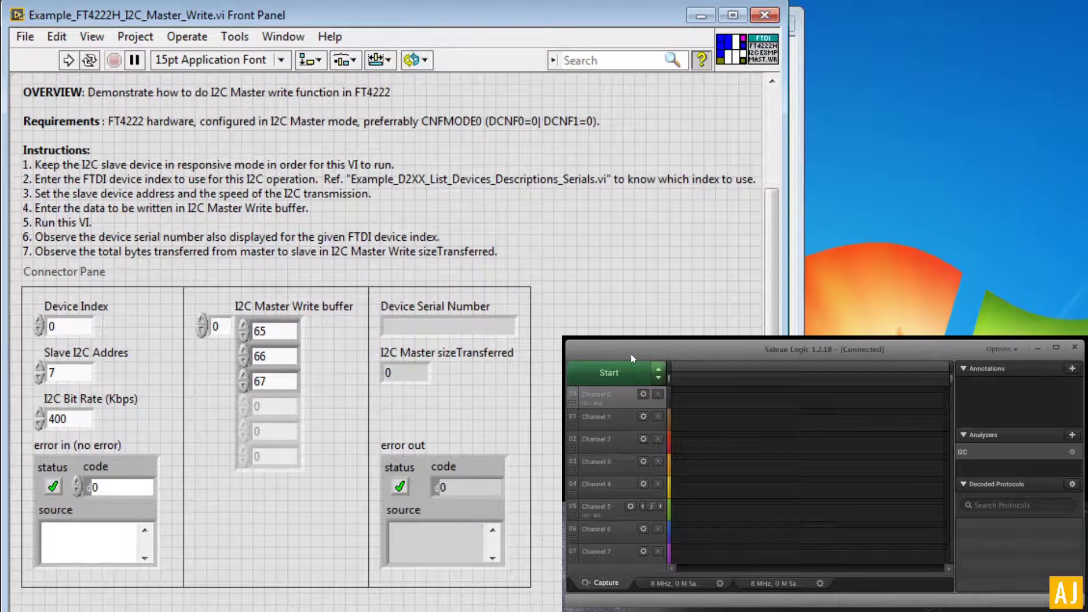
pyautogui.click(630, 371)
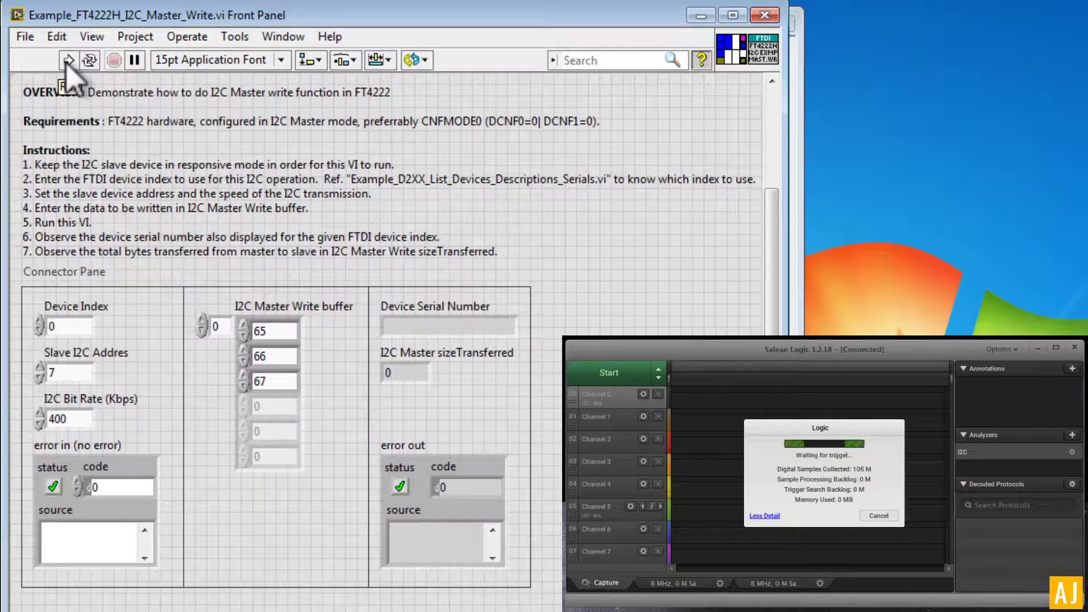
# Run the VI and highlight the reported serial number A and sizeTransferred of 3.
pyautogui.click(68, 60)
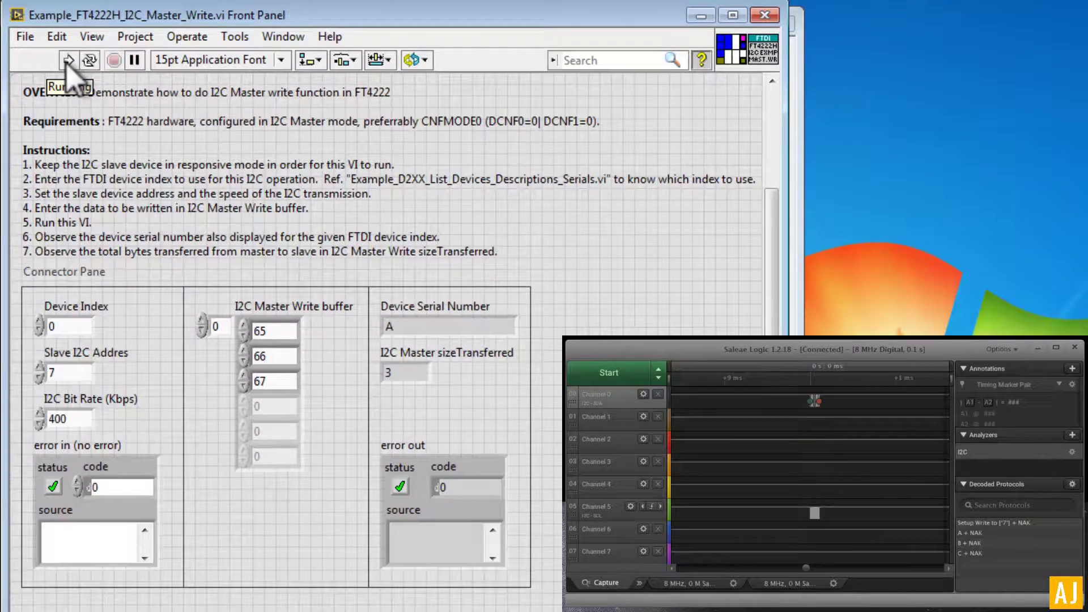
pyautogui.click(155, 372)
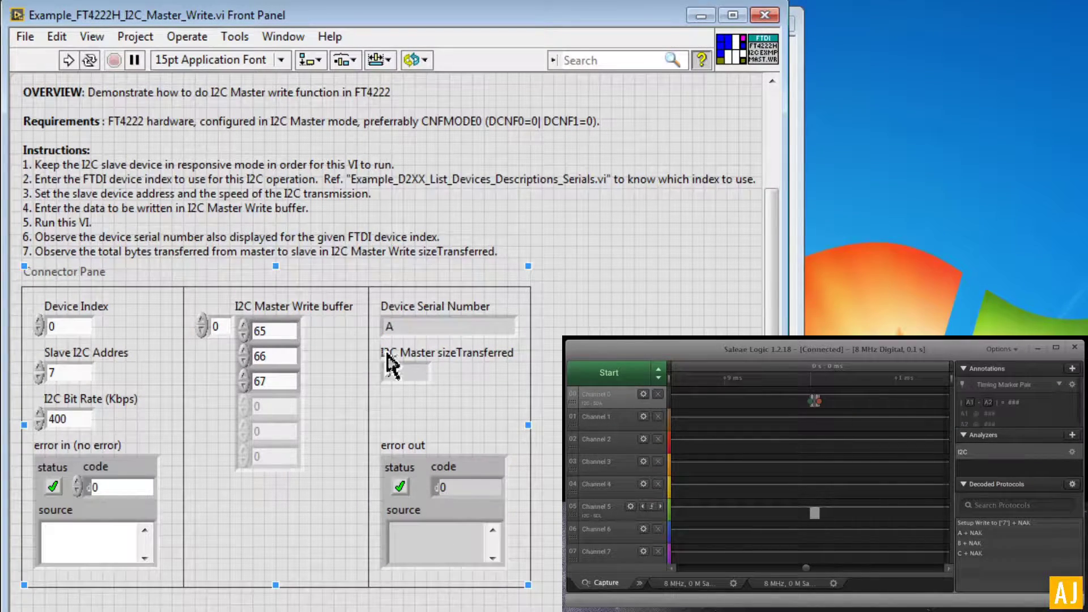
pyautogui.click(441, 338)
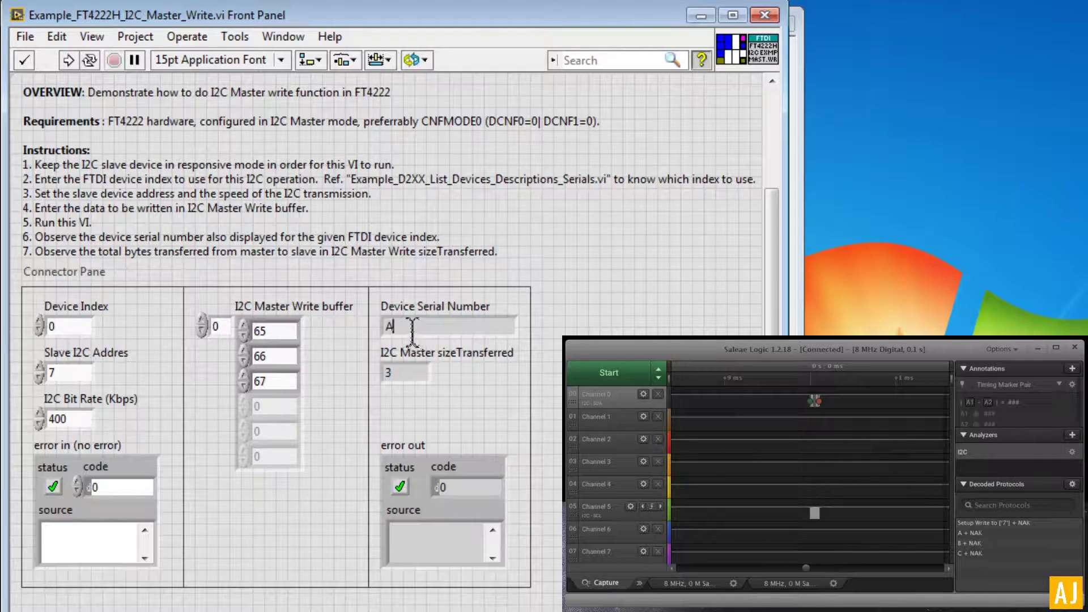
pyautogui.moveTo(412, 331); pyautogui.dragTo(369, 317)
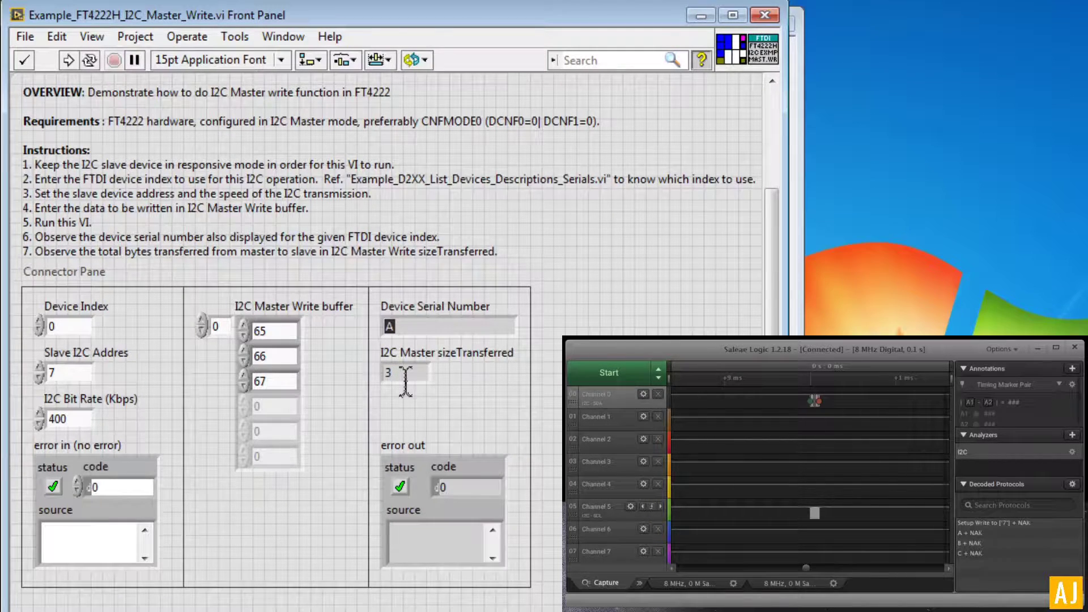
pyautogui.moveTo(406, 381); pyautogui.dragTo(283, 389)
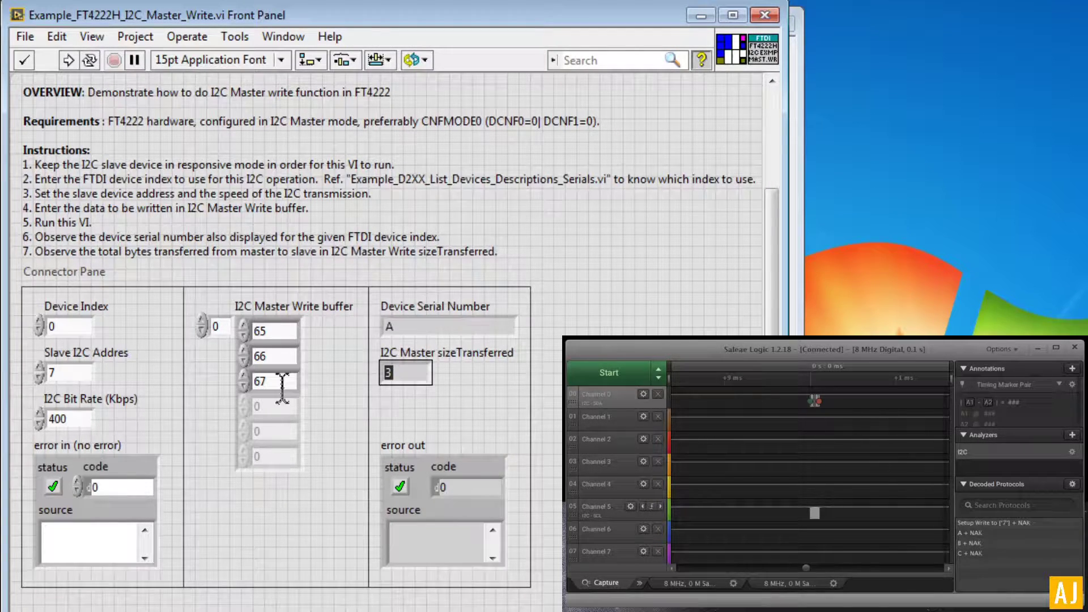
# Jump the waveform to the A, B and C + NAK packets, then to Setup Write to ['7'] + NAK.
pyautogui.click(982, 533)
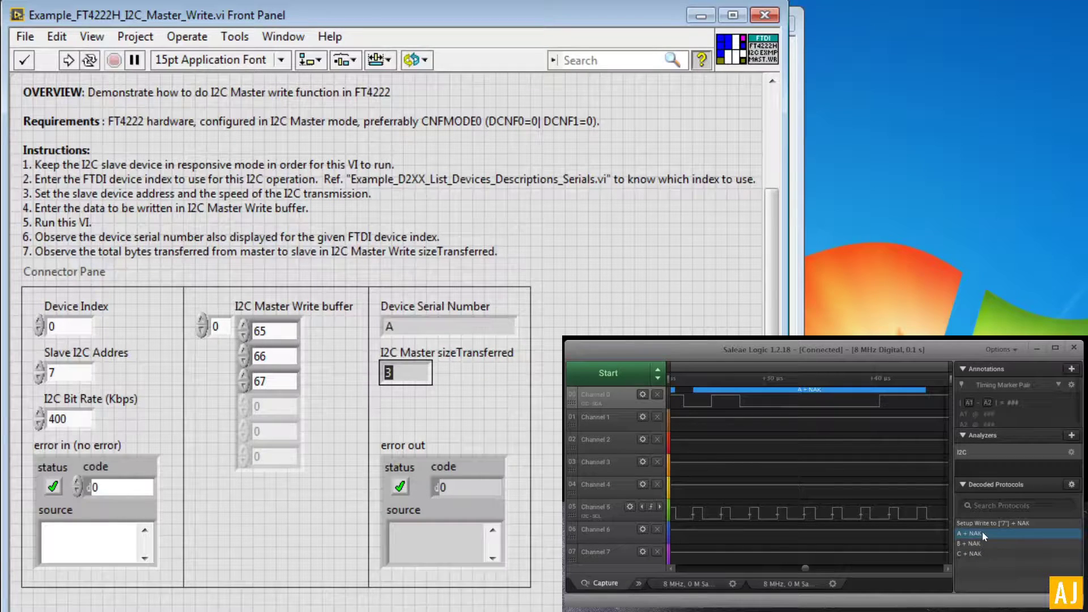
pyautogui.click(981, 539)
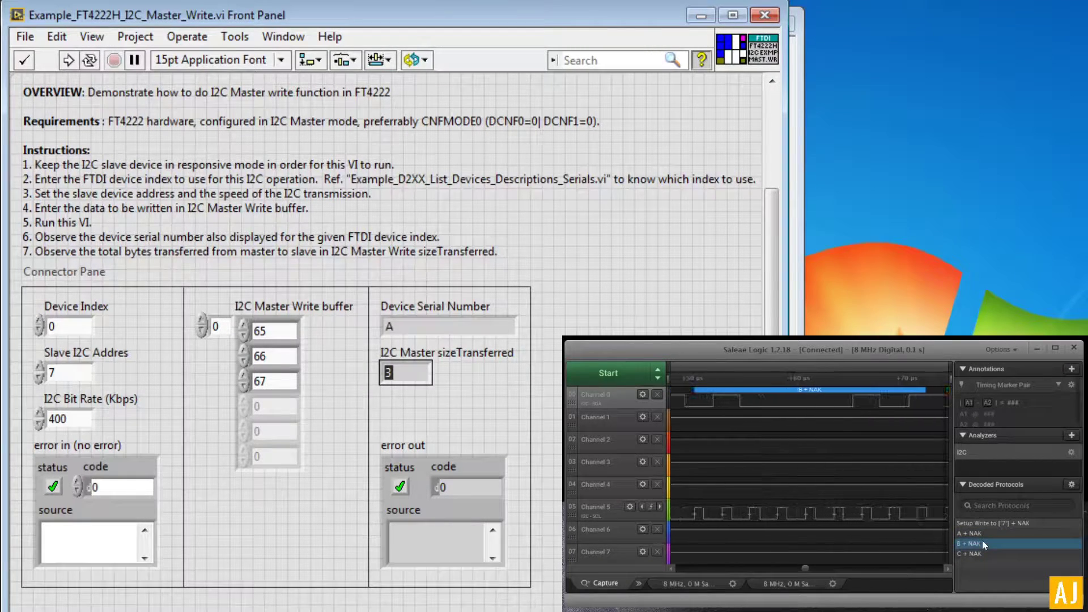
pyautogui.click(982, 550)
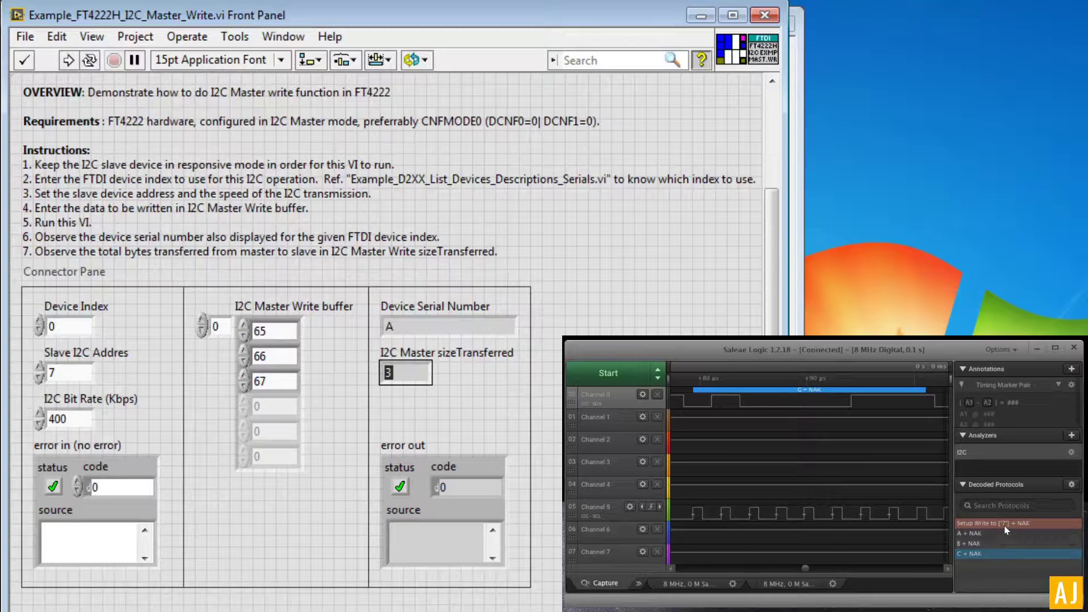
pyautogui.click(1004, 525)
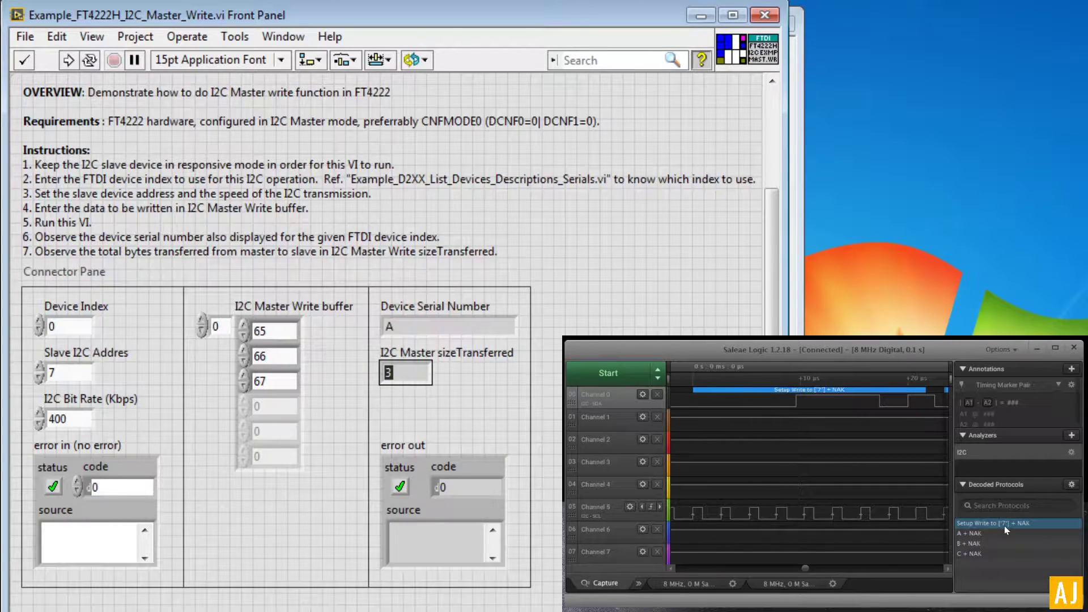